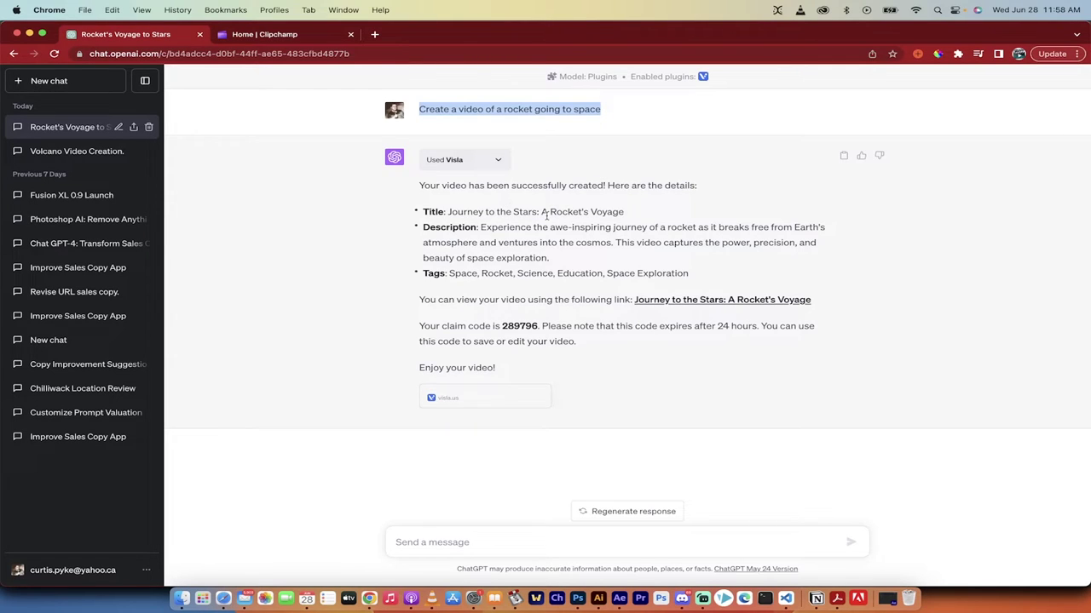
# Step: Open the 'Journey to the Stars: A Rocket's Voyage' Visla link from the ChatGPT reply
pyautogui.click(669, 301)
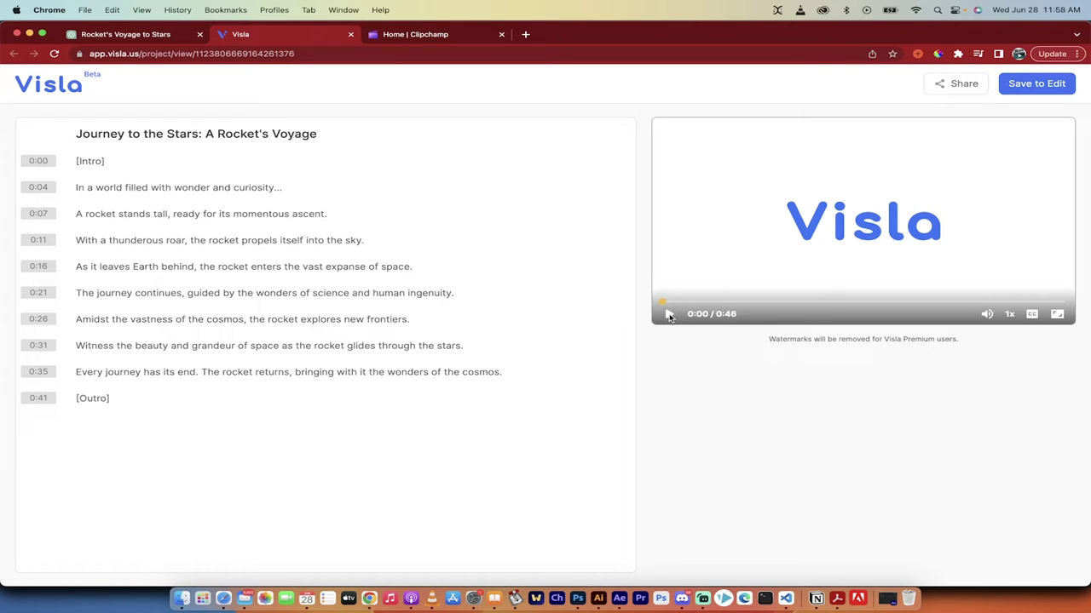
pyautogui.moveTo(987, 314)
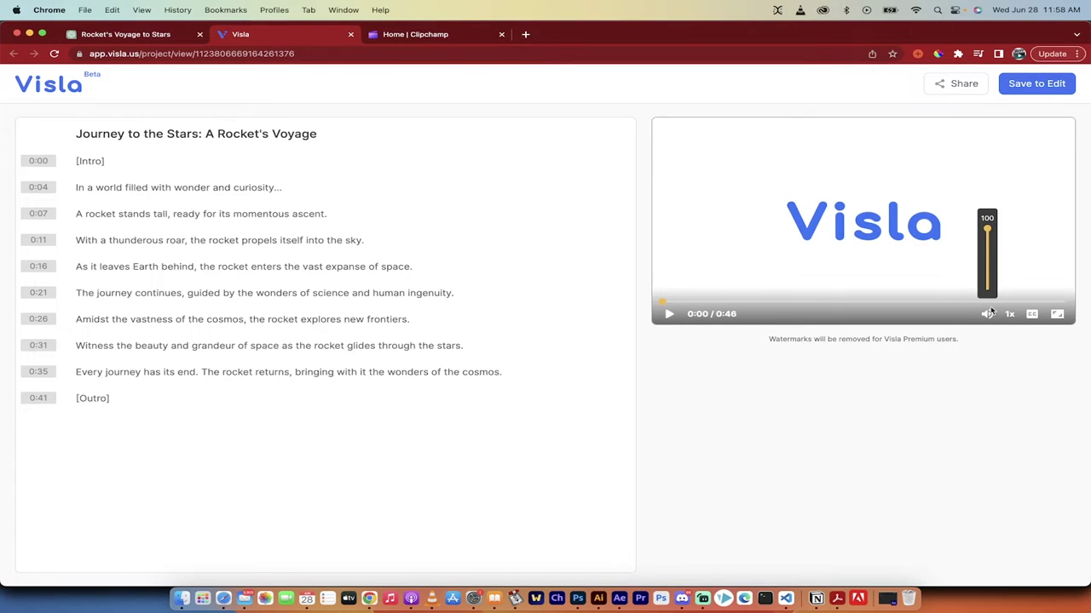
# Step: Lower the preview volume and jump playback to the 0:07 'rocket standing tall' line
pyautogui.moveTo(990, 288); pyautogui.dragTo(988, 284)
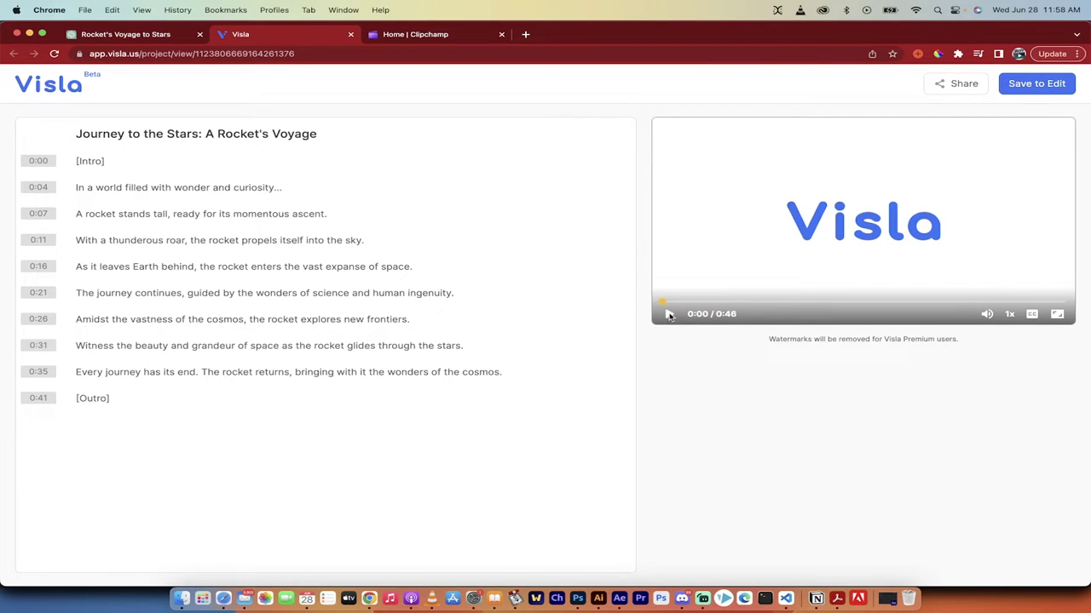
pyautogui.click(436, 213)
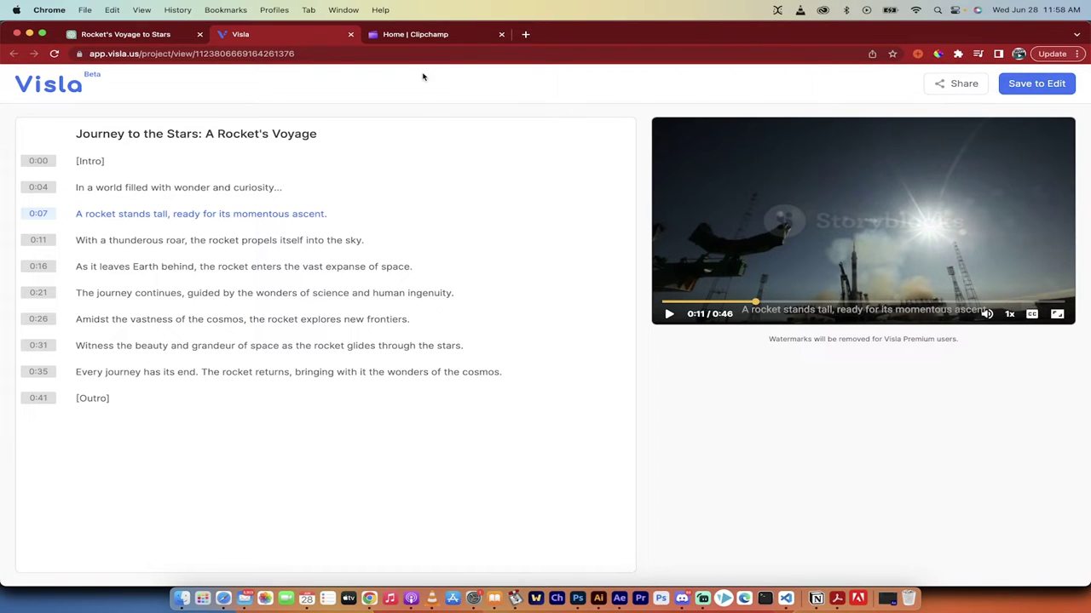
# Step: Close the Visla tabs and start a new GPT-4 chat with plugins enabled
pyautogui.click(351, 36)
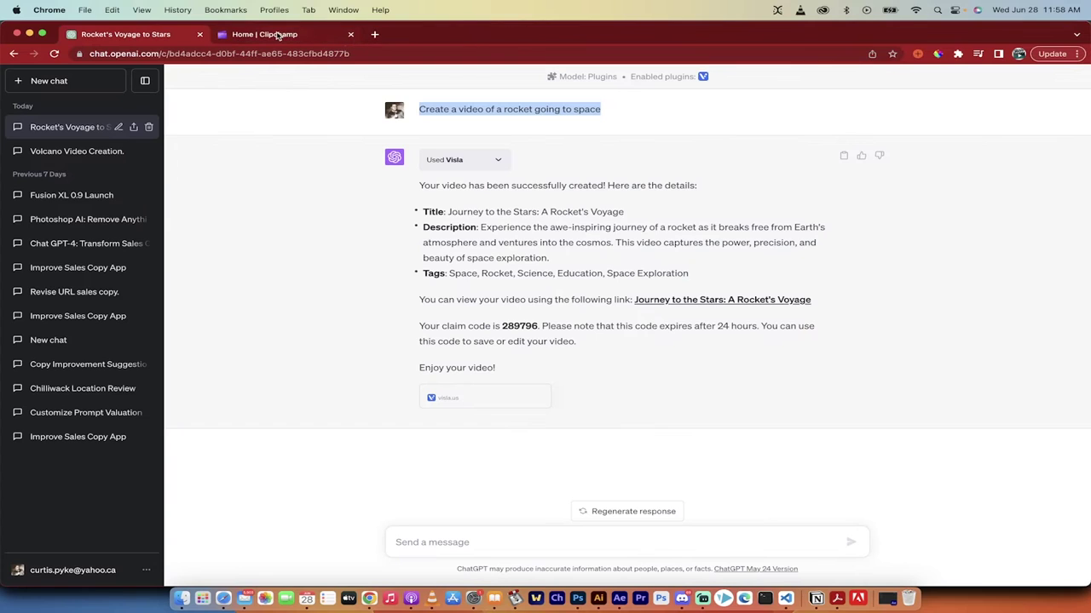
pyautogui.click(277, 35)
pyautogui.click(152, 36)
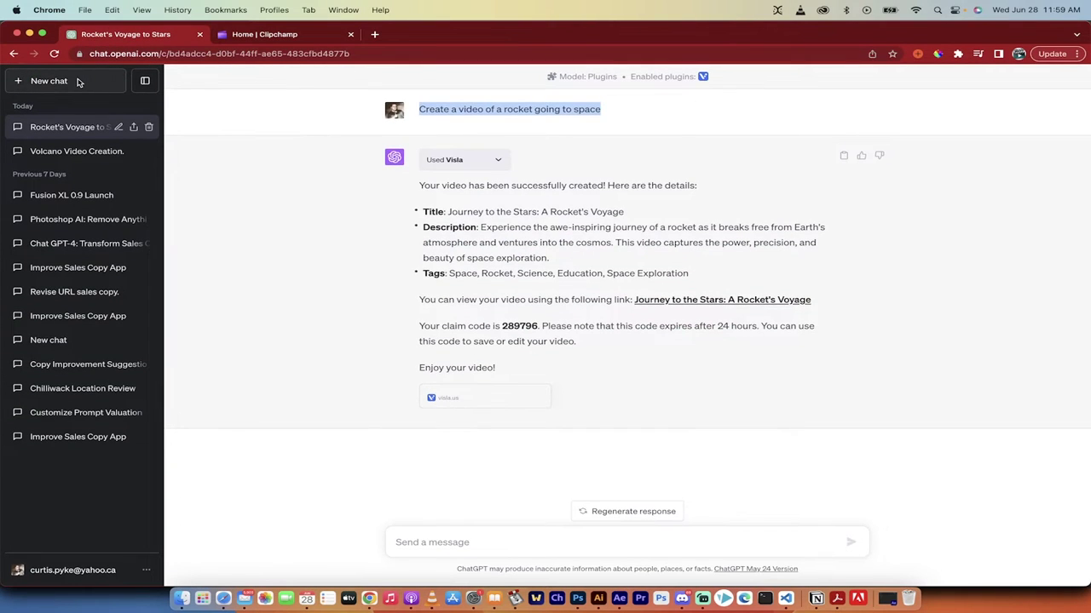
pyautogui.click(41, 88)
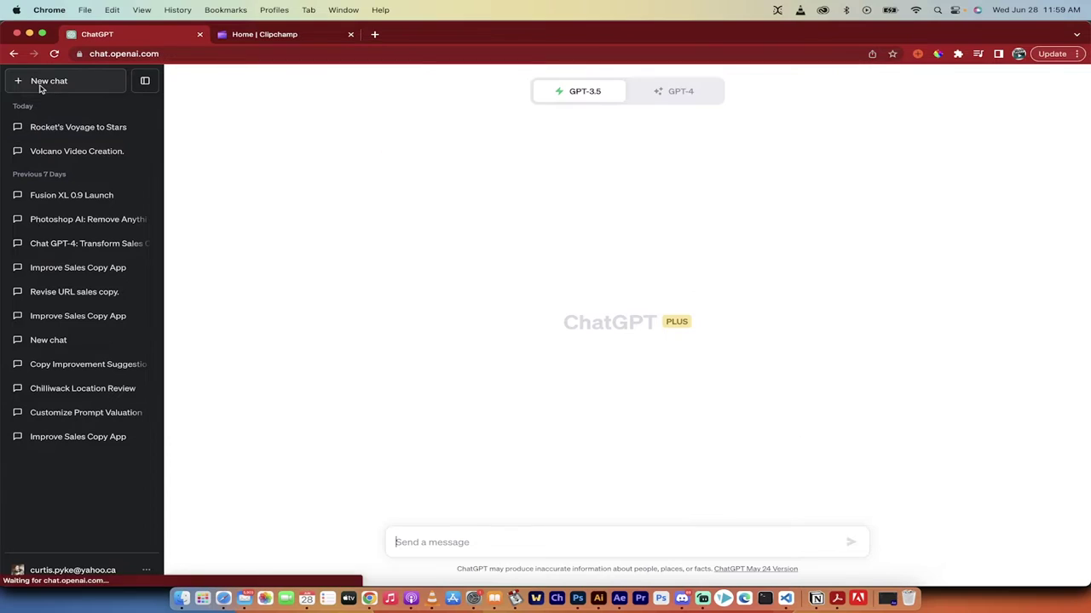
pyautogui.click(673, 92)
pyautogui.click(677, 94)
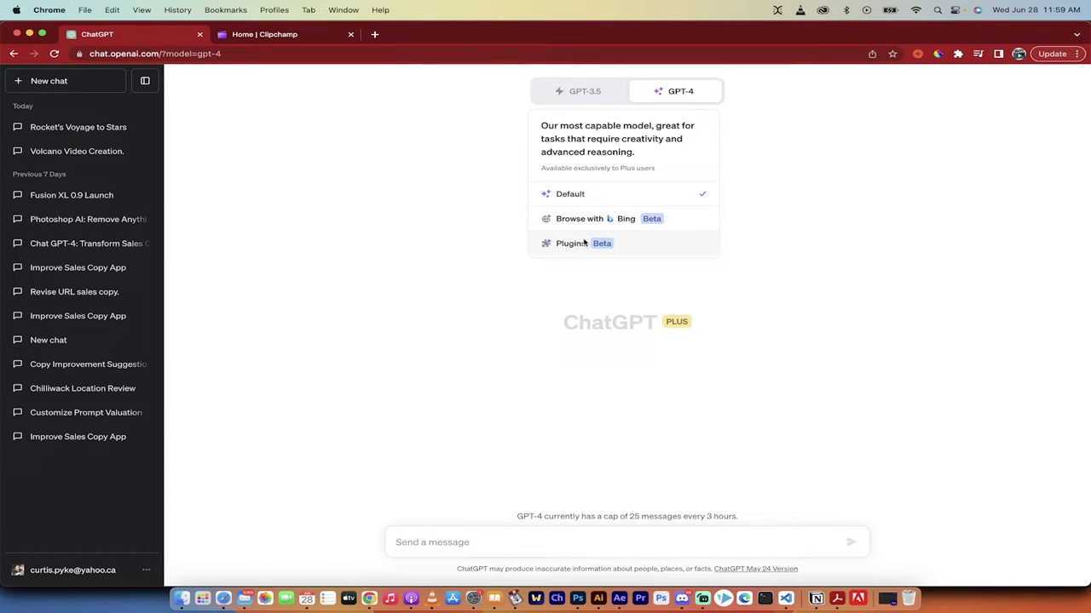
pyautogui.click(581, 247)
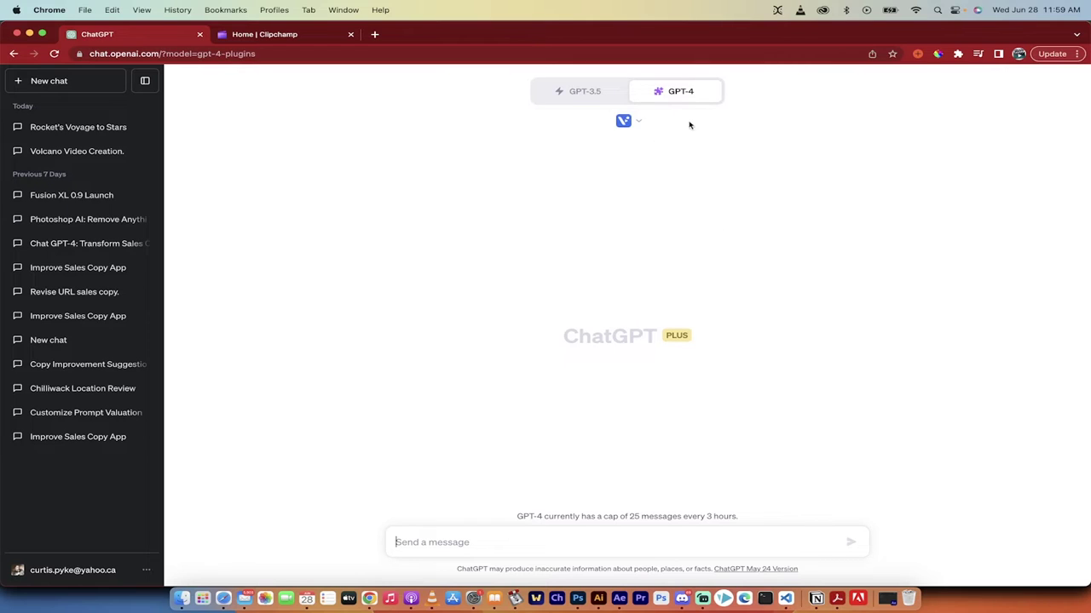
# Step: Search the plugin store for 'visl' to confirm Visla is installed and enabled
pyautogui.click(635, 122)
pyautogui.moveTo(555, 150)
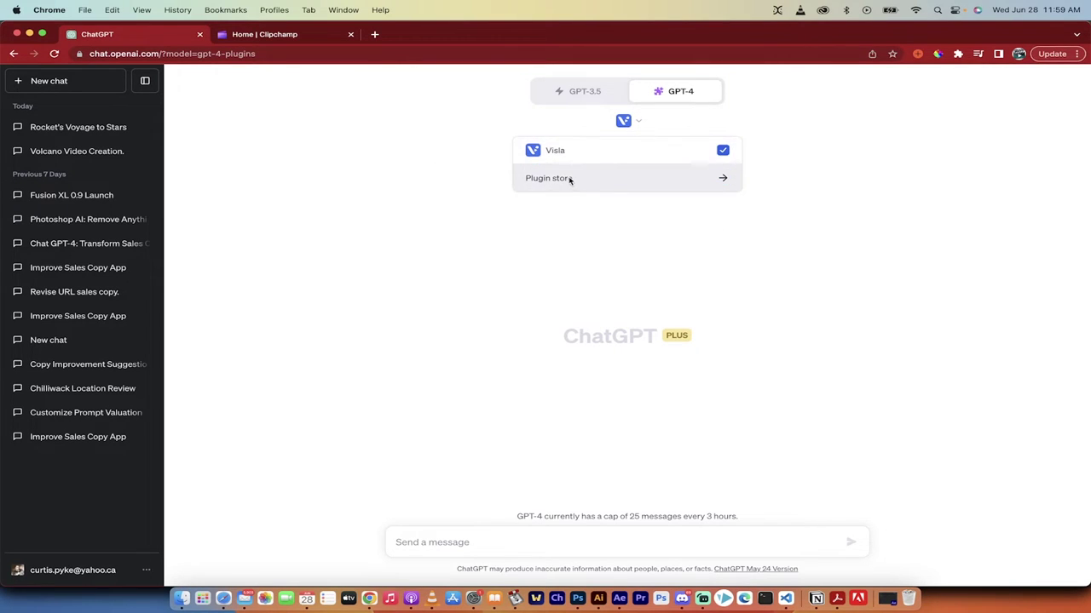
pyautogui.click(570, 180)
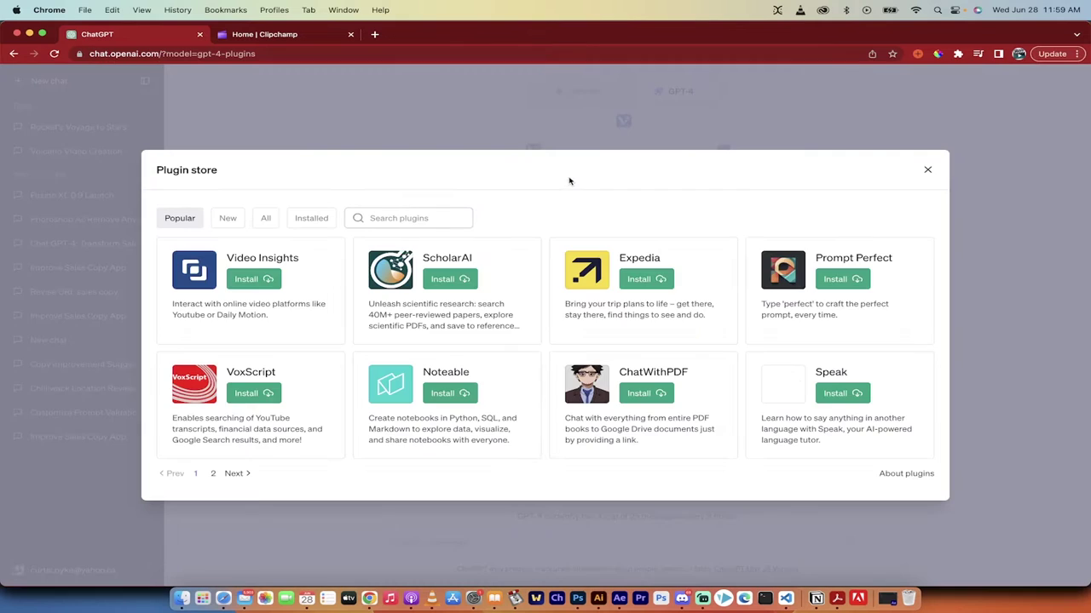
pyautogui.click(418, 220)
pyautogui.write('vis')
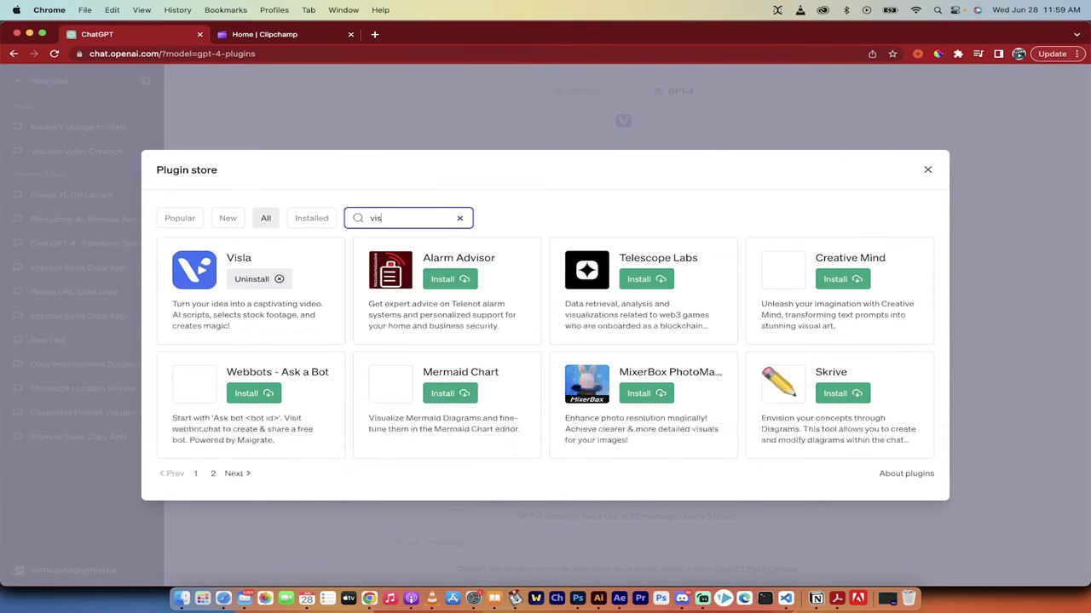
pyautogui.write('la')
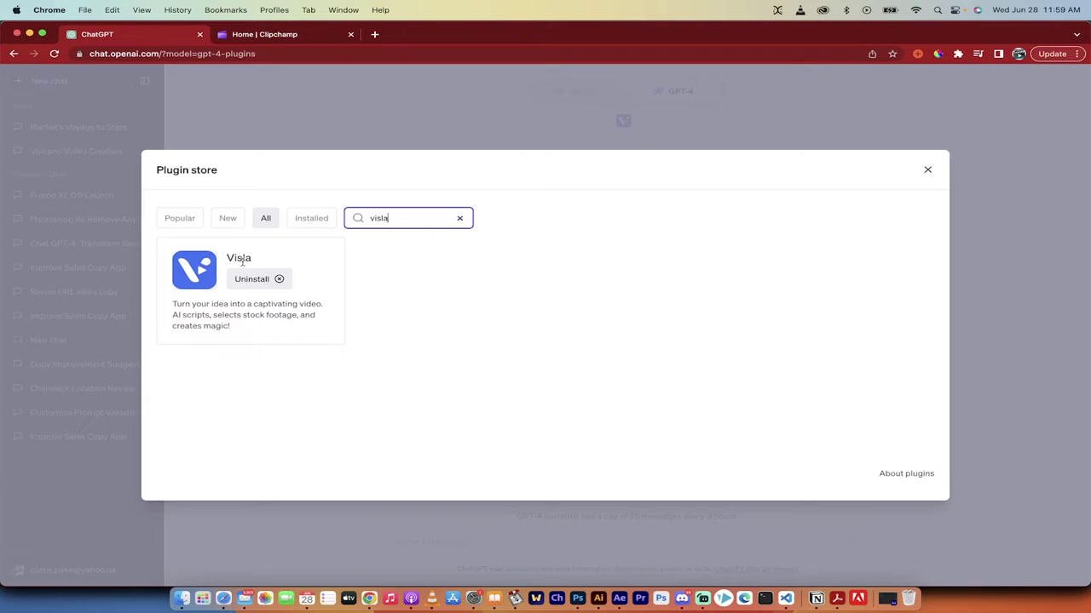
pyautogui.click(929, 171)
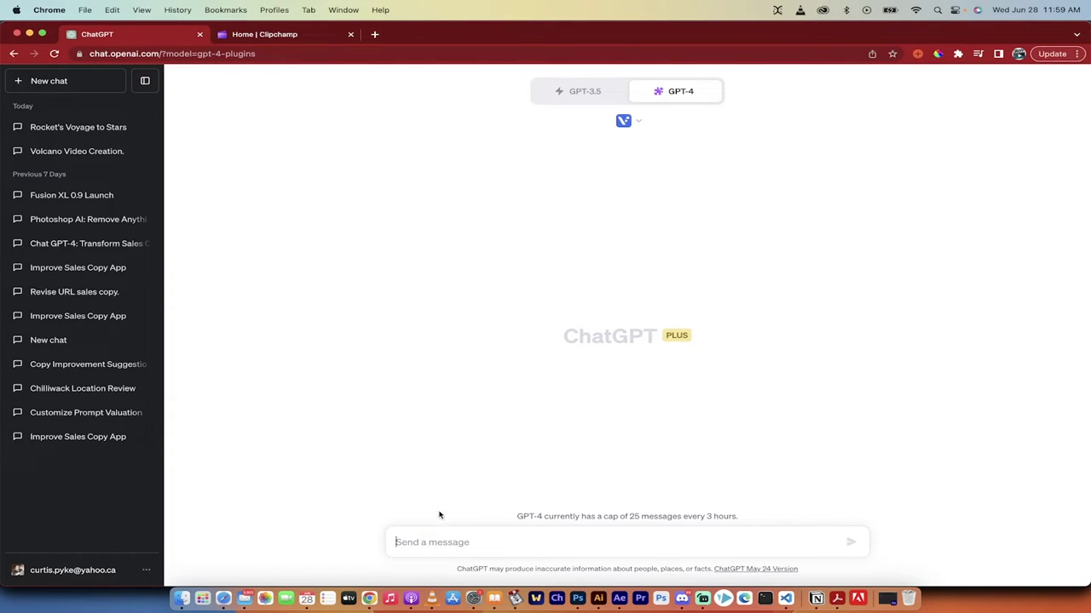
# Step: Send the volcano-explosion video prompt and expand Visla's JSON request details
pyautogui.click(436, 546)
pyautogui.write('createa')
pyautogui.press('BackSpace')
pyautogui.press('BackSpace')
pyautogui.write('video of a volan')
pyautogui.write('o exploding')
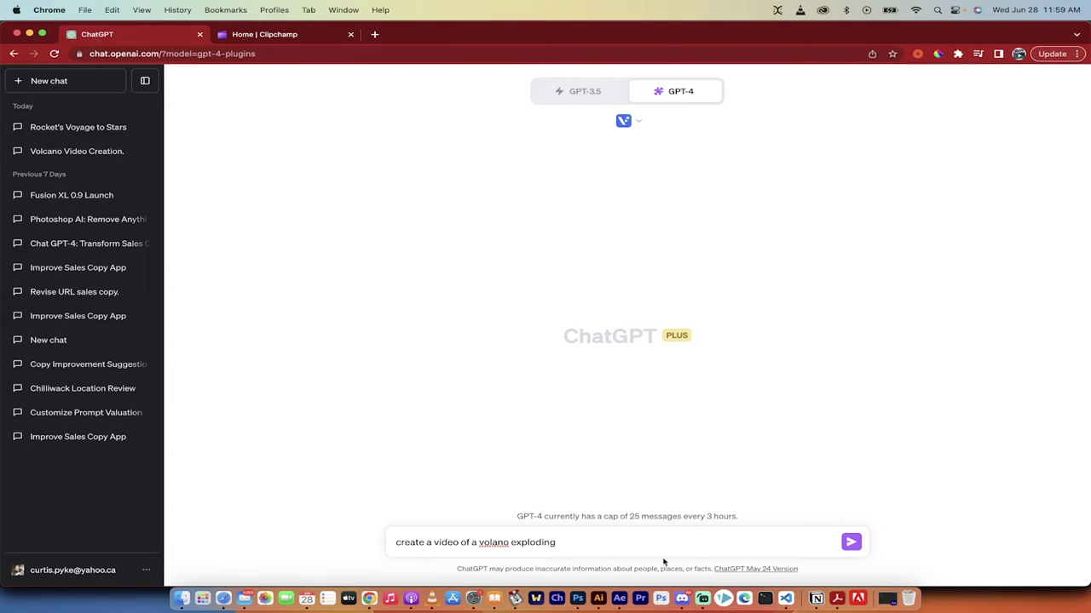
pyautogui.click(491, 542)
pyautogui.write('c')
pyautogui.click(851, 544)
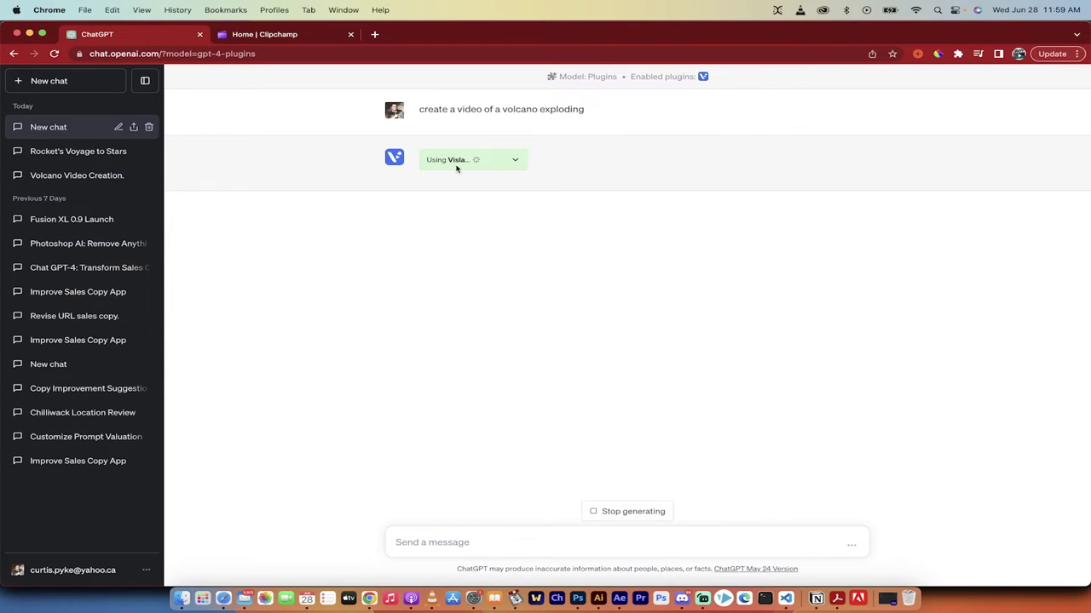
pyautogui.click(516, 161)
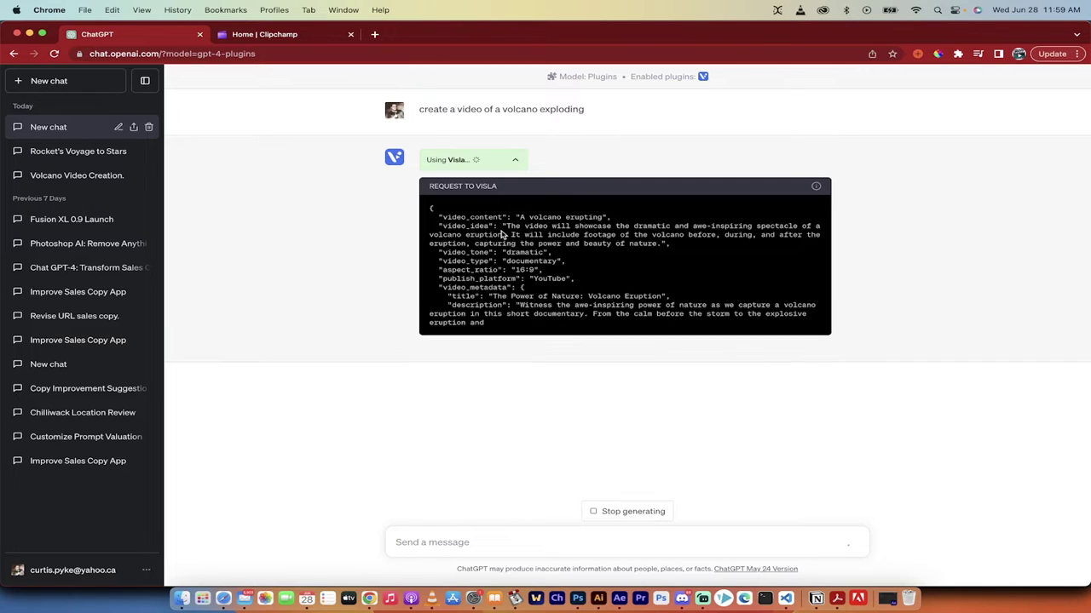
pyautogui.moveTo(509, 230); pyautogui.dragTo(534, 252)
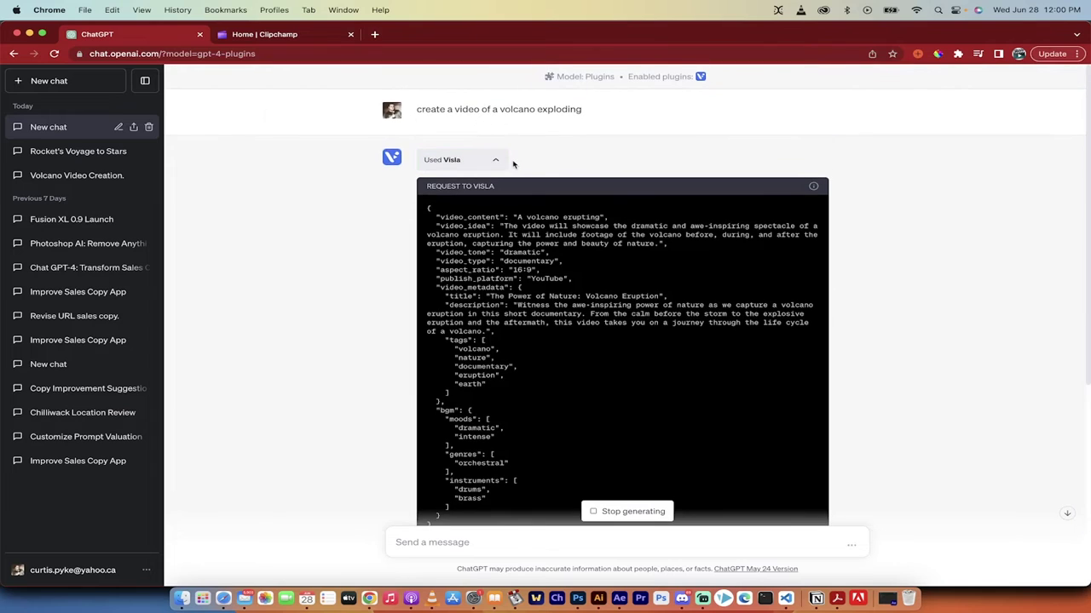
pyautogui.click(501, 160)
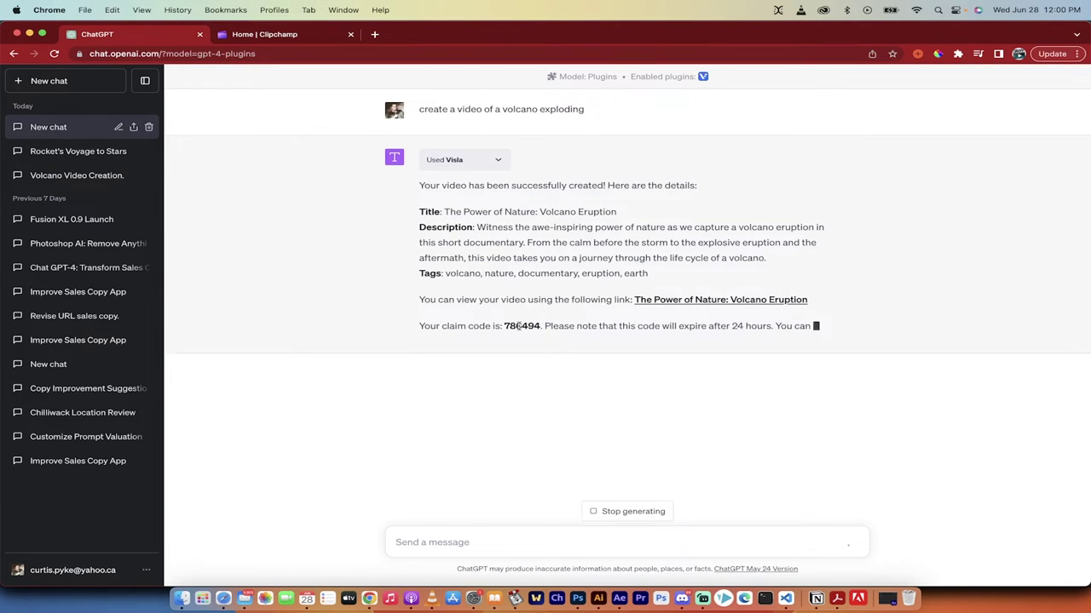
pyautogui.moveTo(505, 328); pyautogui.dragTo(540, 329)
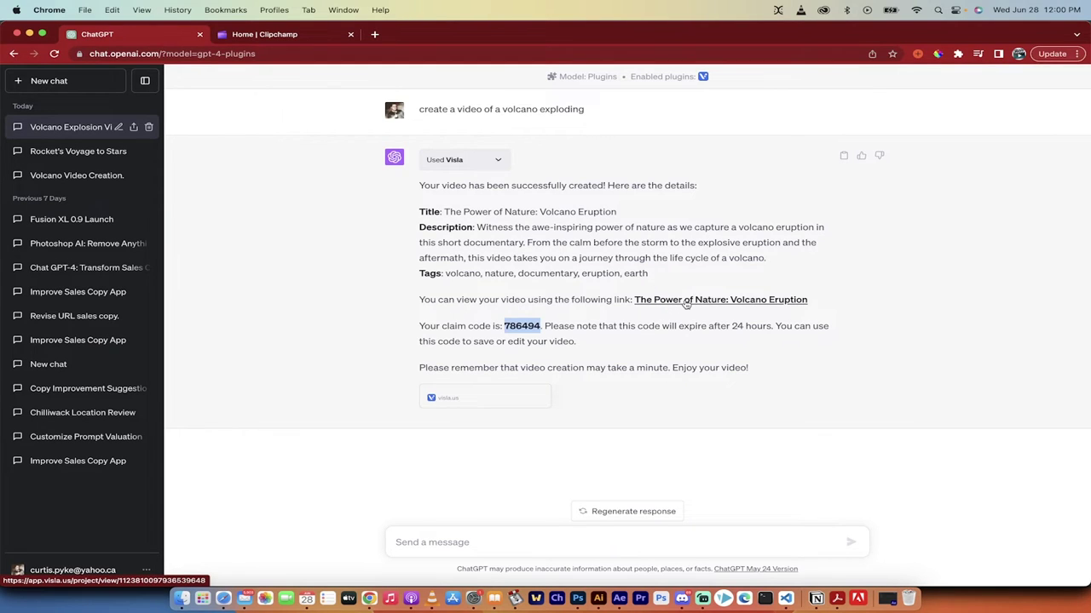
# Step: Open 'The Power of Nature: Volcano Eruption' in Visla, lower its volume, and preview to 0:15
pyautogui.click(687, 303)
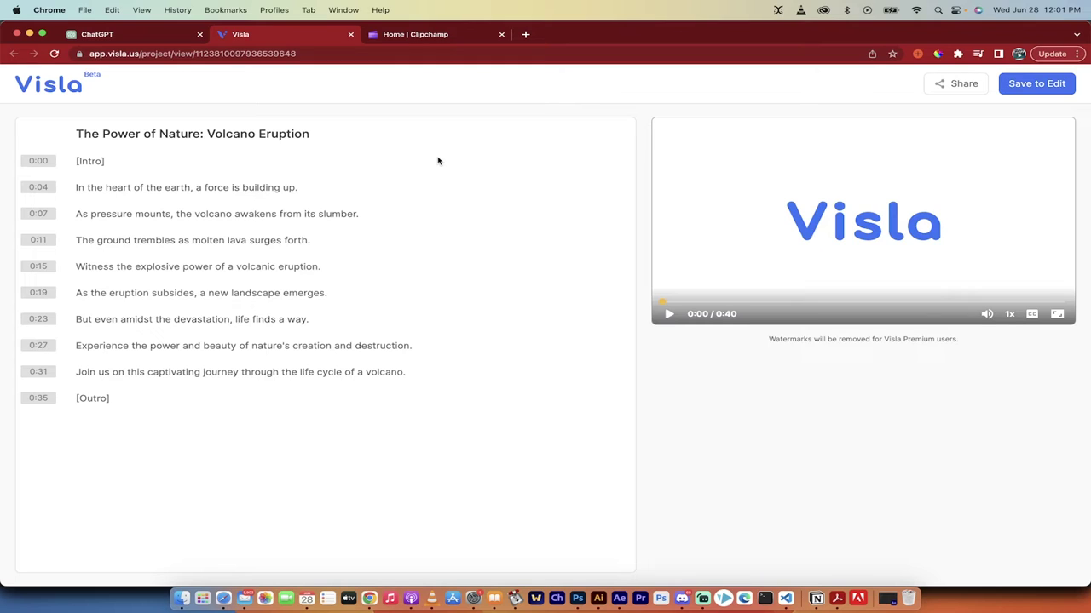
pyautogui.moveTo(986, 313)
pyautogui.click(986, 288)
pyautogui.click(988, 283)
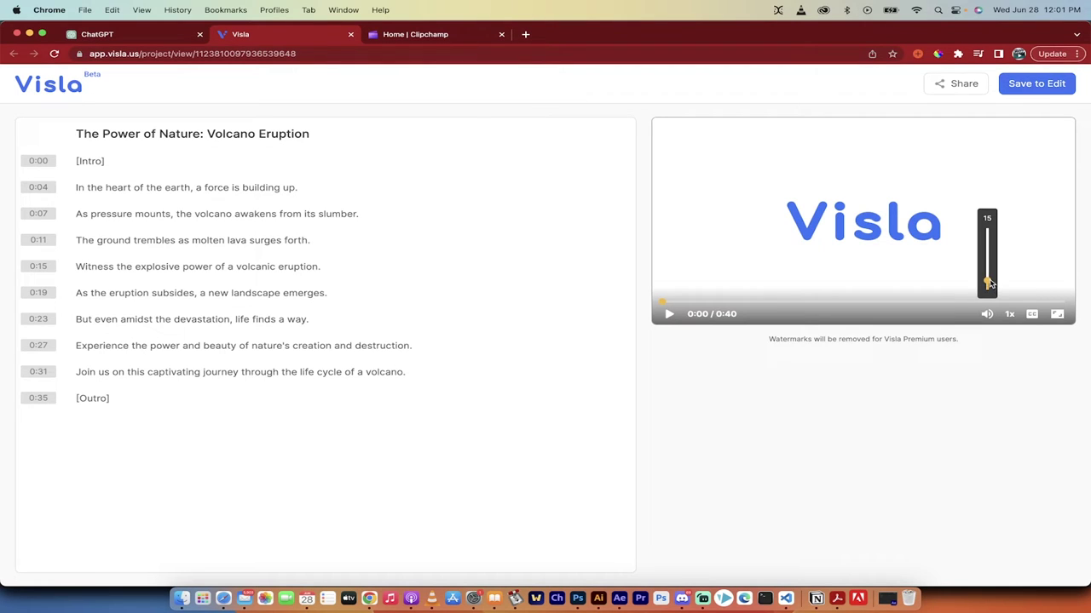
pyautogui.click(668, 315)
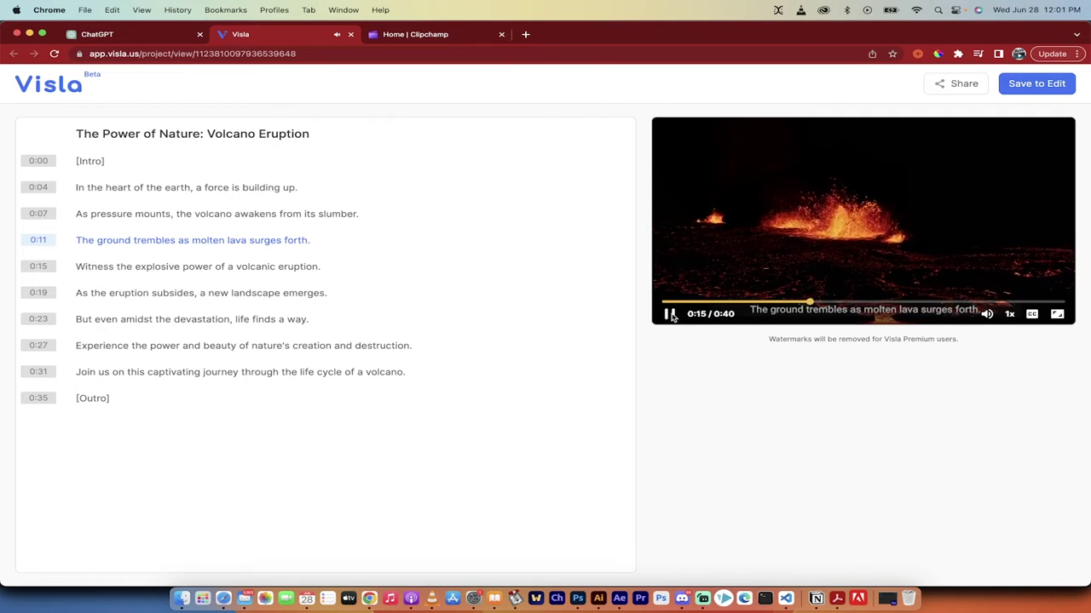
pyautogui.click(670, 315)
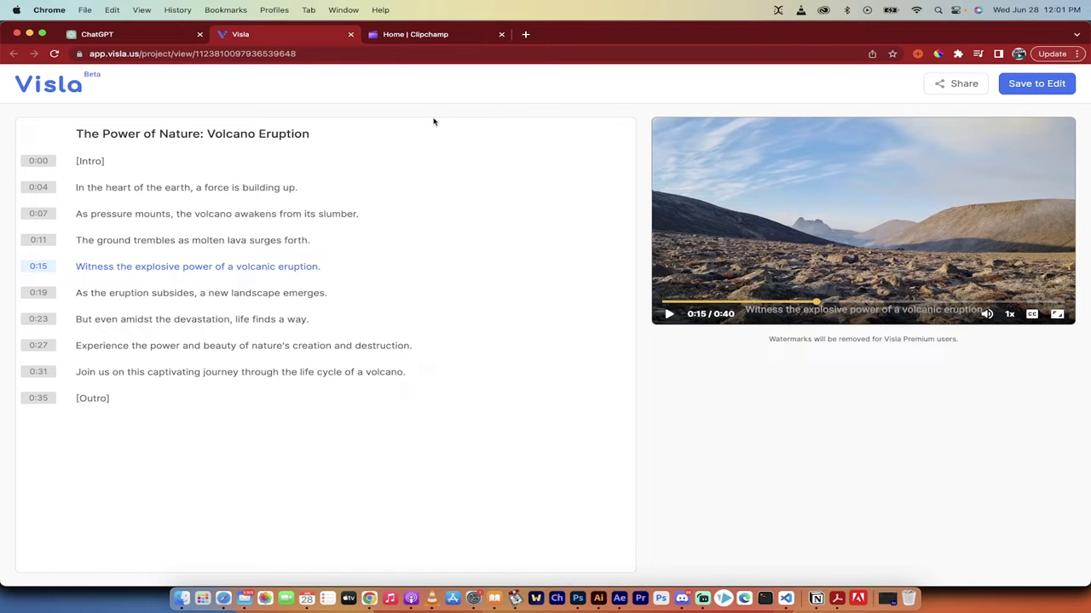
pyautogui.click(1036, 89)
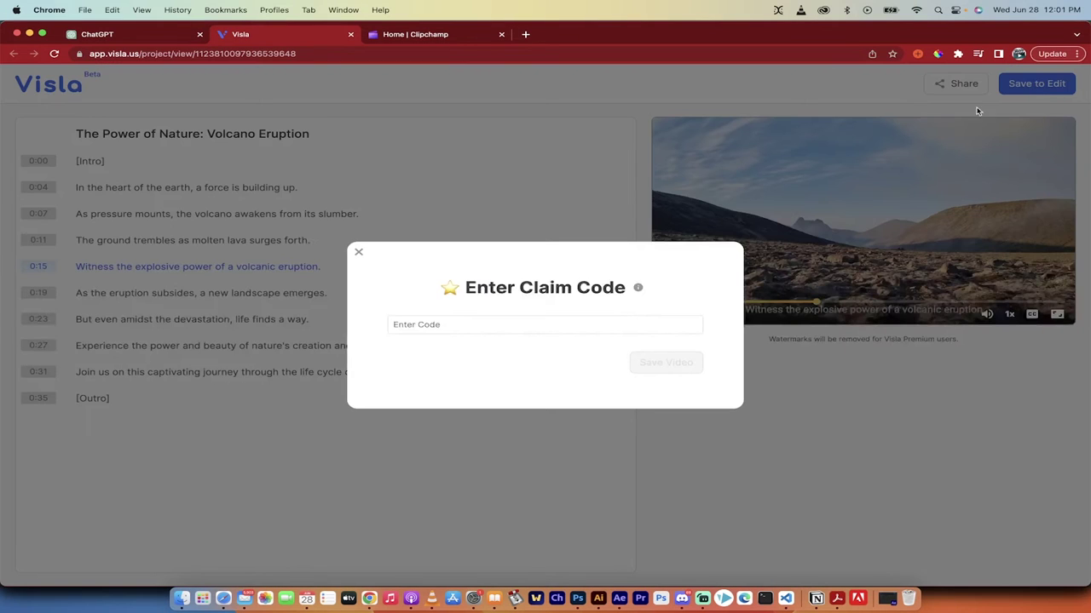
pyautogui.click(497, 331)
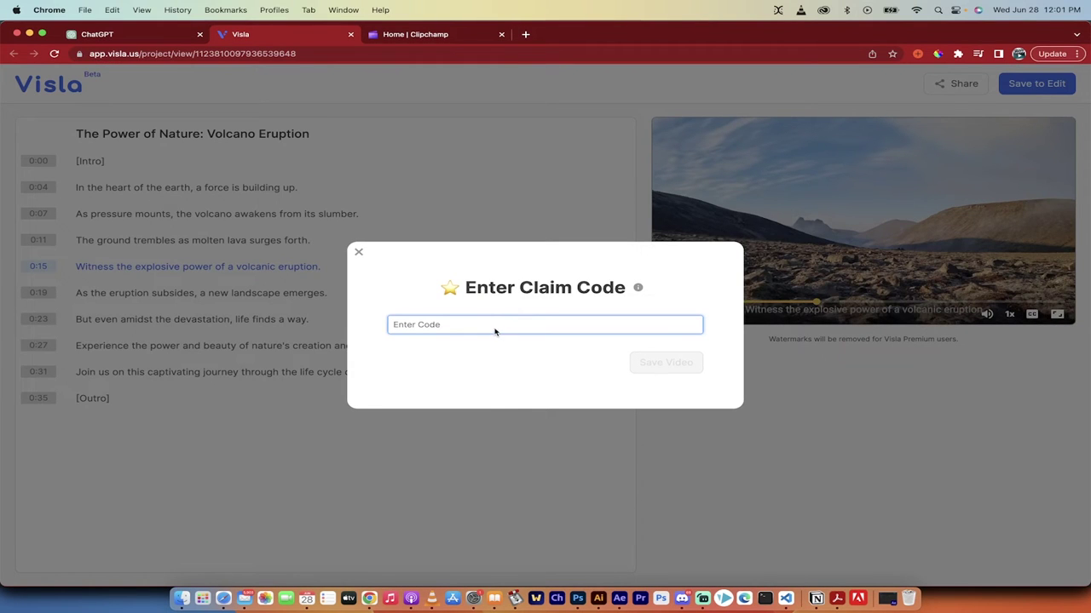
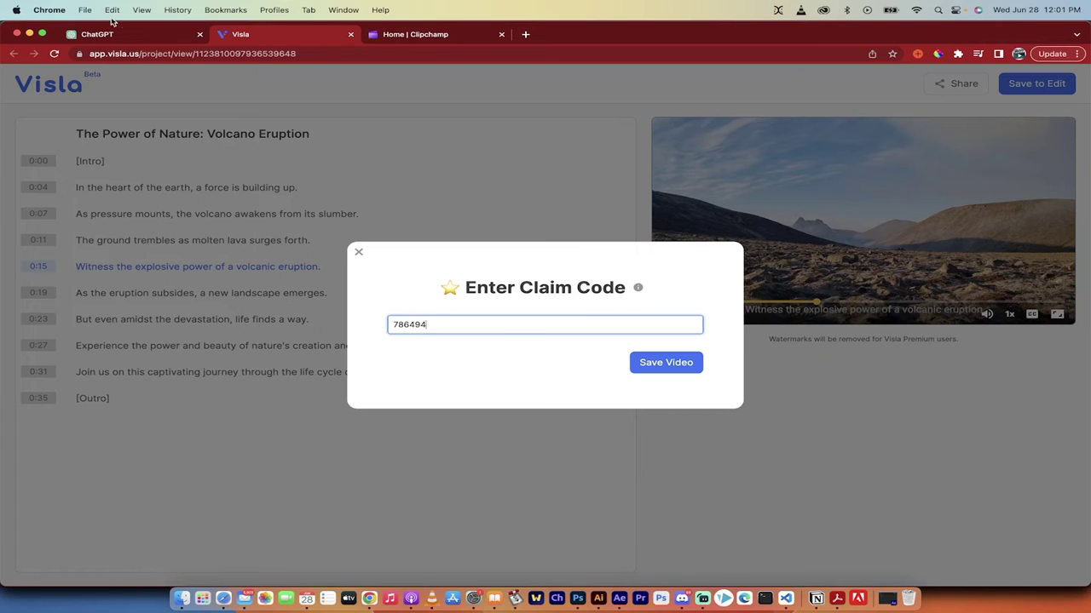
pyautogui.click(112, 34)
pyautogui.click(337, 39)
pyautogui.click(630, 359)
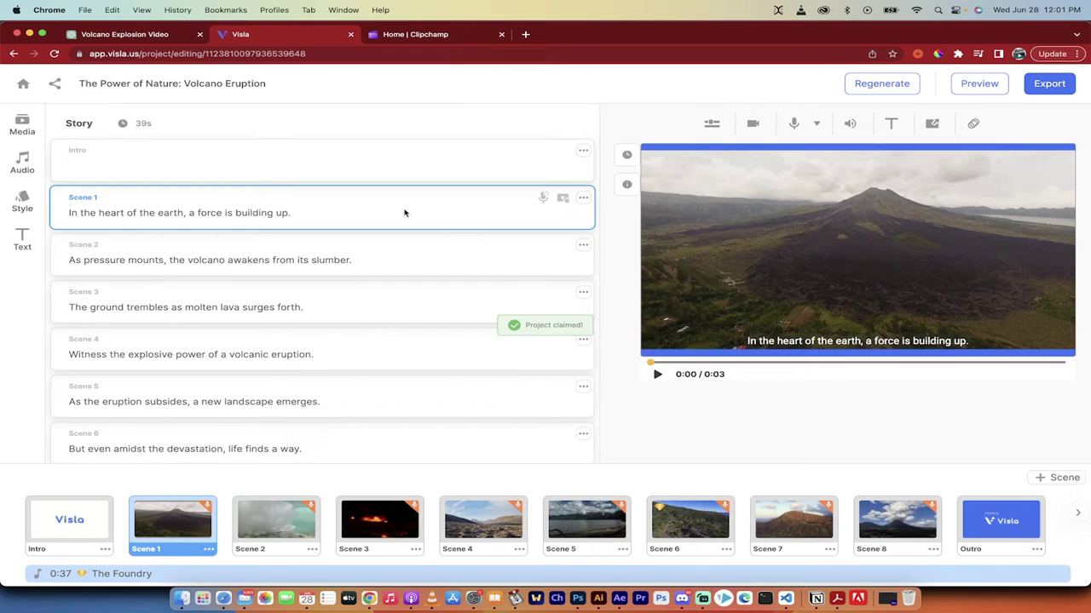
# Step: Delete the Intro and Outro scenes, leaving a 31-second story
pyautogui.click(162, 157)
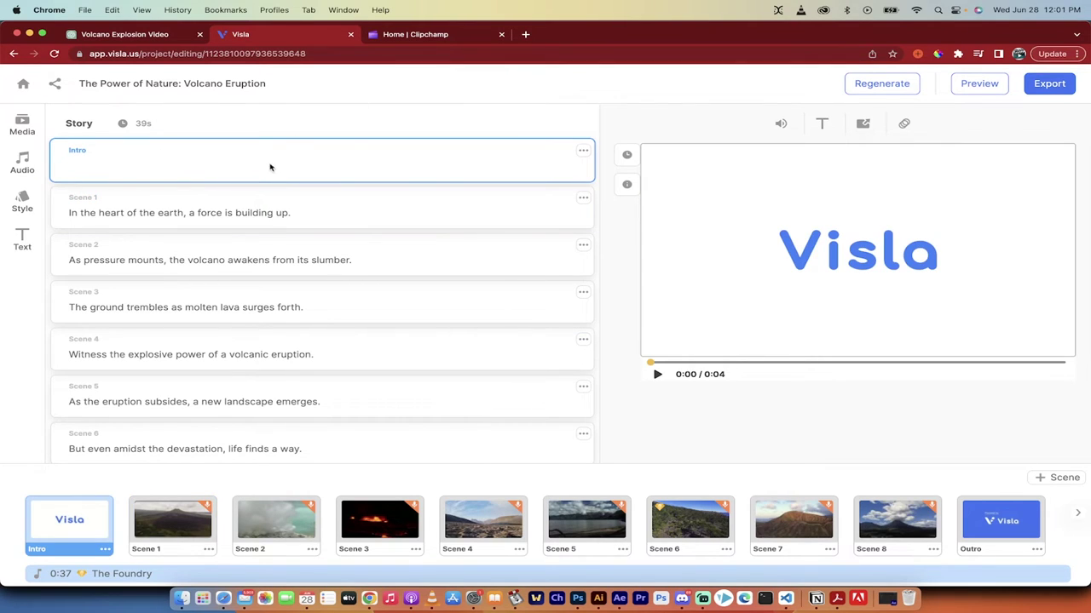
pyautogui.click(583, 153)
pyautogui.click(558, 169)
pyautogui.scroll(-2, 465, 312)
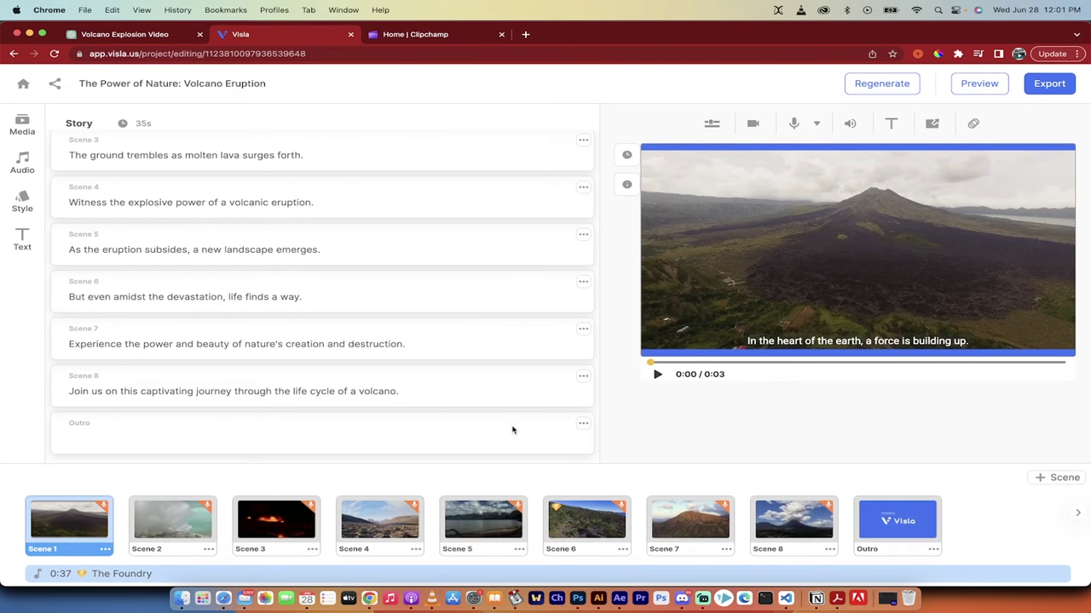
pyautogui.click(583, 425)
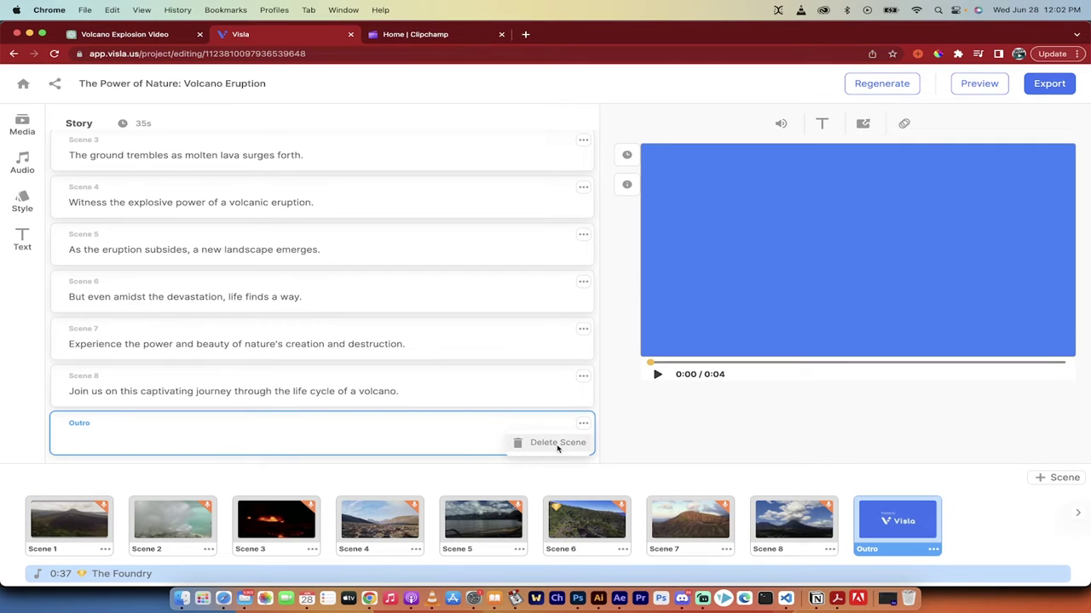
pyautogui.click(558, 443)
pyautogui.scroll(3, 534, 343)
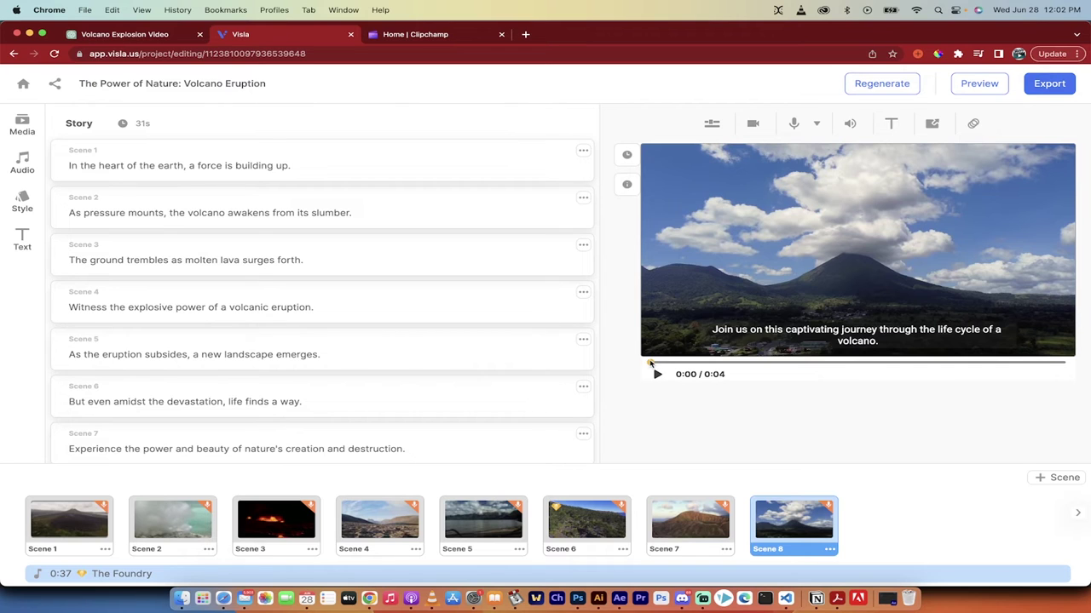
# Step: Scrub and play the final Scene 8 in the preview
pyautogui.moveTo(652, 364); pyautogui.dragTo(832, 362)
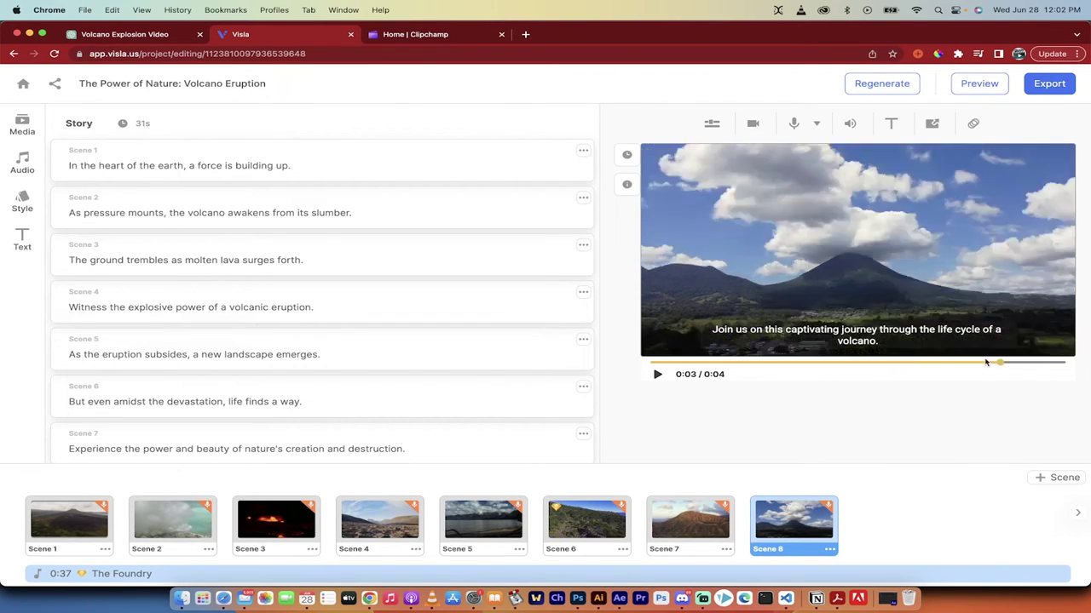
pyautogui.moveTo(832, 362); pyautogui.dragTo(649, 362)
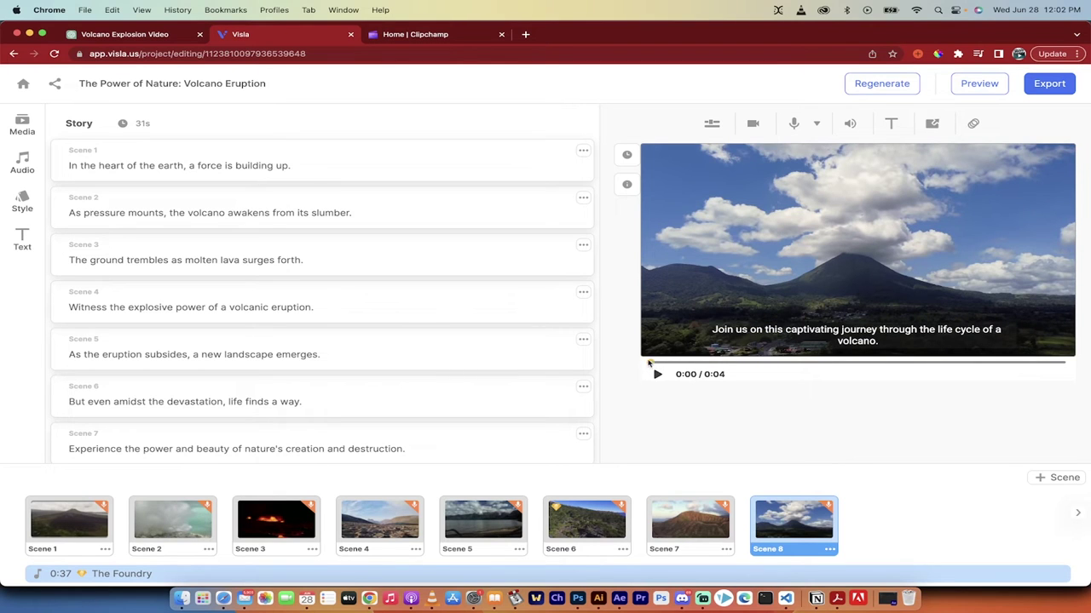
pyautogui.click(657, 375)
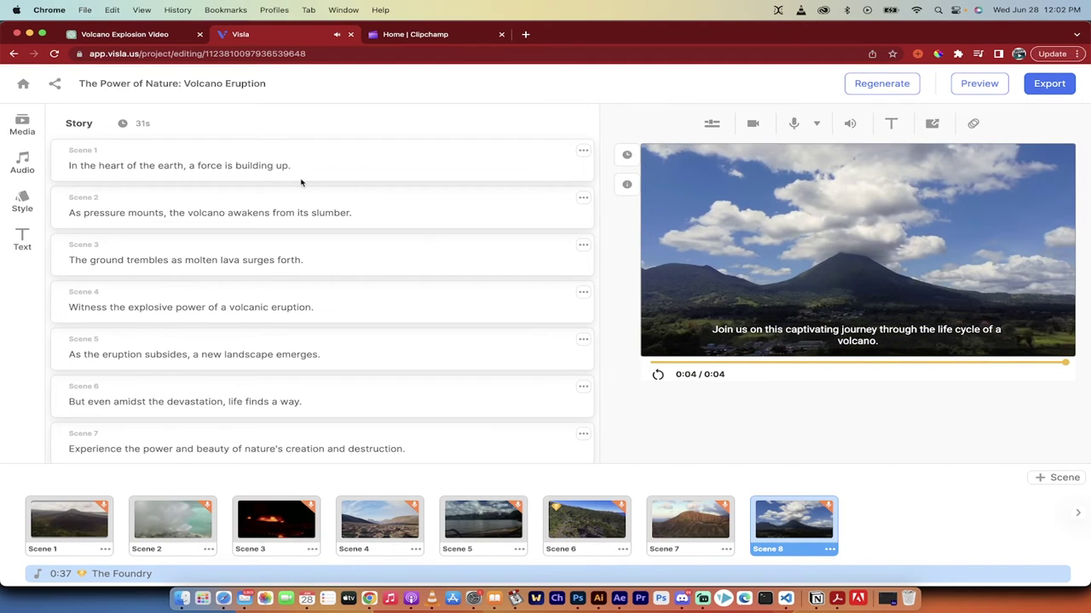
# Step: Browse the Audio panel's voice-over and background music list, then show the Media library
pyautogui.click(23, 160)
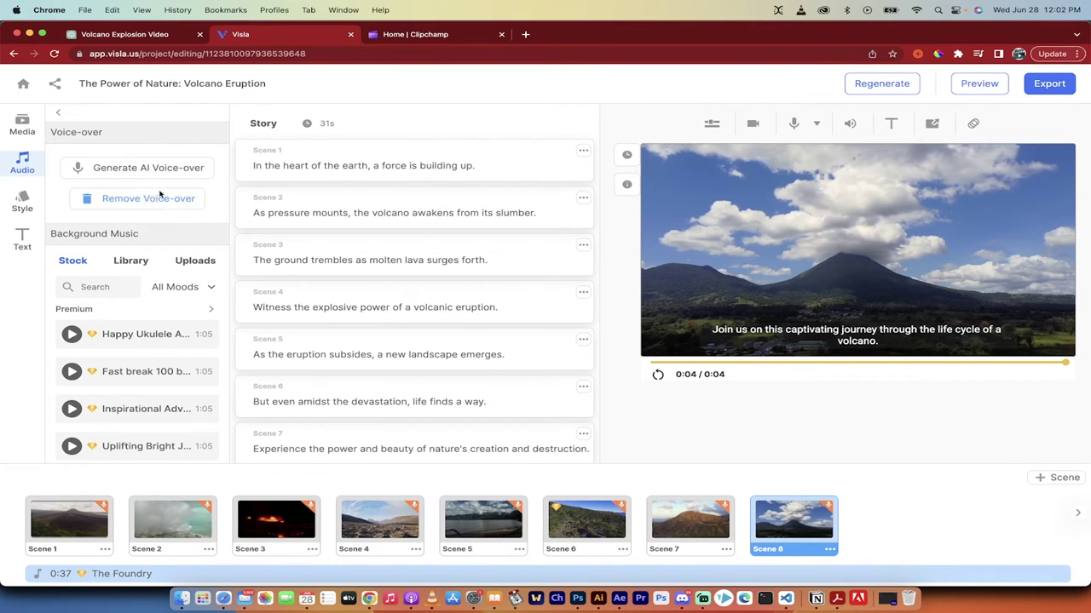
pyautogui.moveTo(136, 334)
pyautogui.scroll(-2, 141, 358)
pyautogui.scroll(2, 138, 336)
pyautogui.click(23, 126)
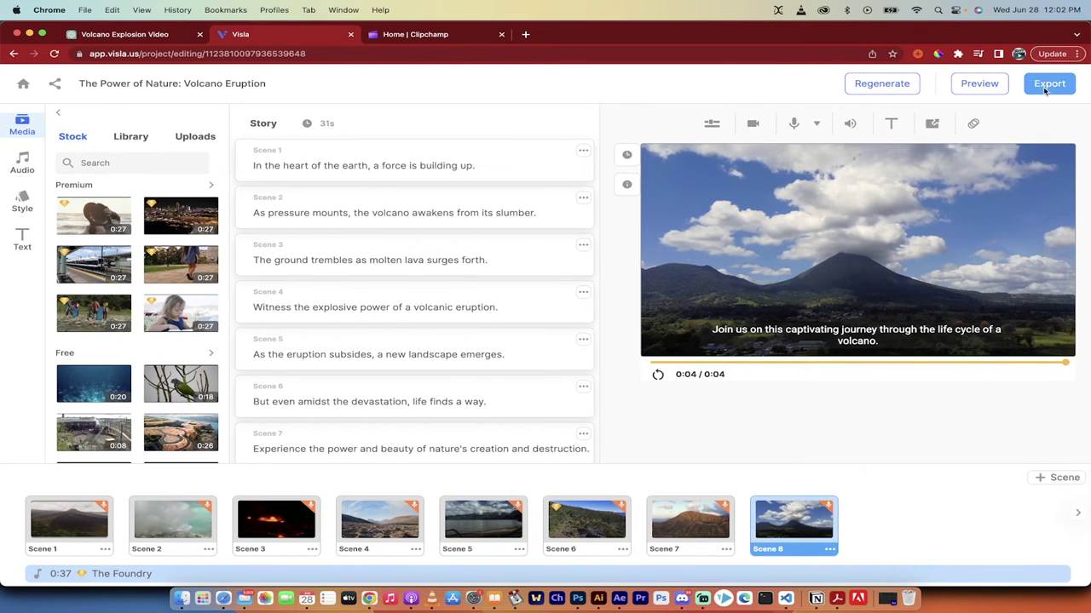
# Step: Export by choosing Regenerate with Free Stock, creating 'Volcano Eruption Copy'
pyautogui.click(1044, 89)
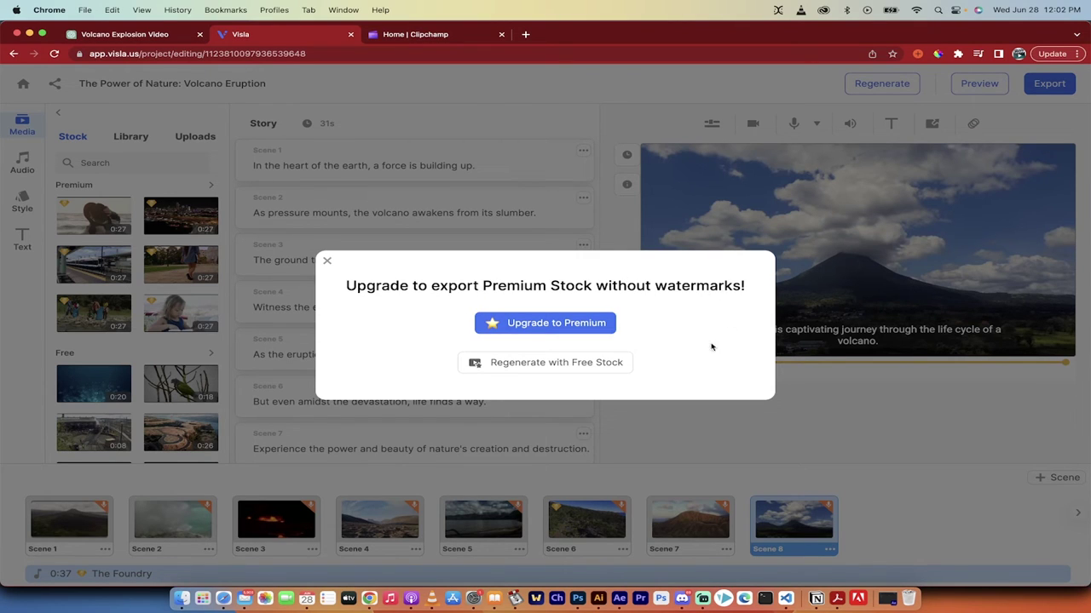
pyautogui.click(569, 365)
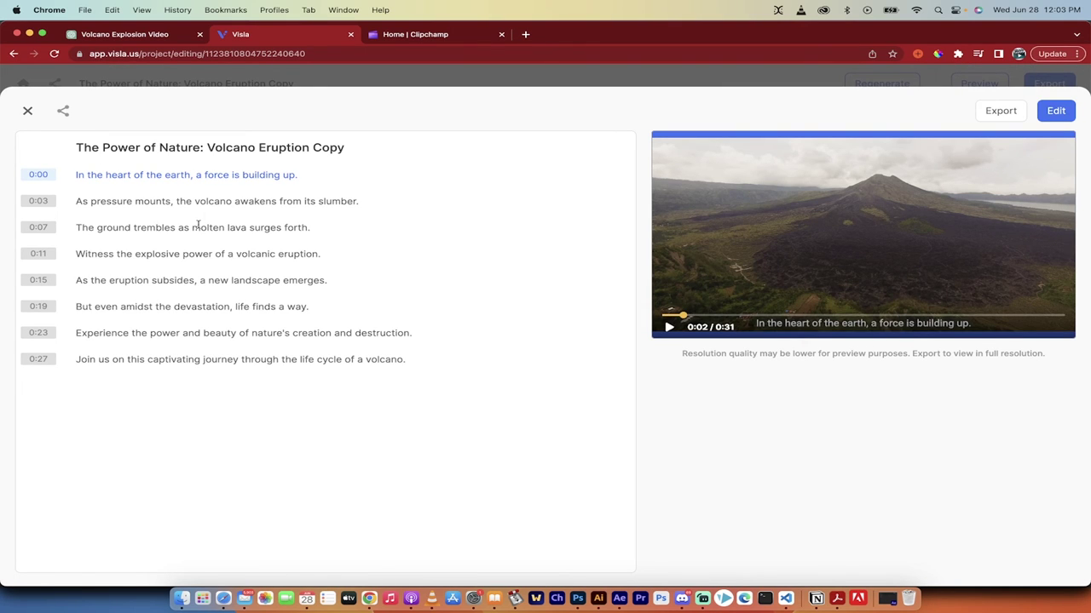
# Step: Preview the regenerated clip from the 0:03 and 0:07 transcript lines, then pause it
pyautogui.click(114, 202)
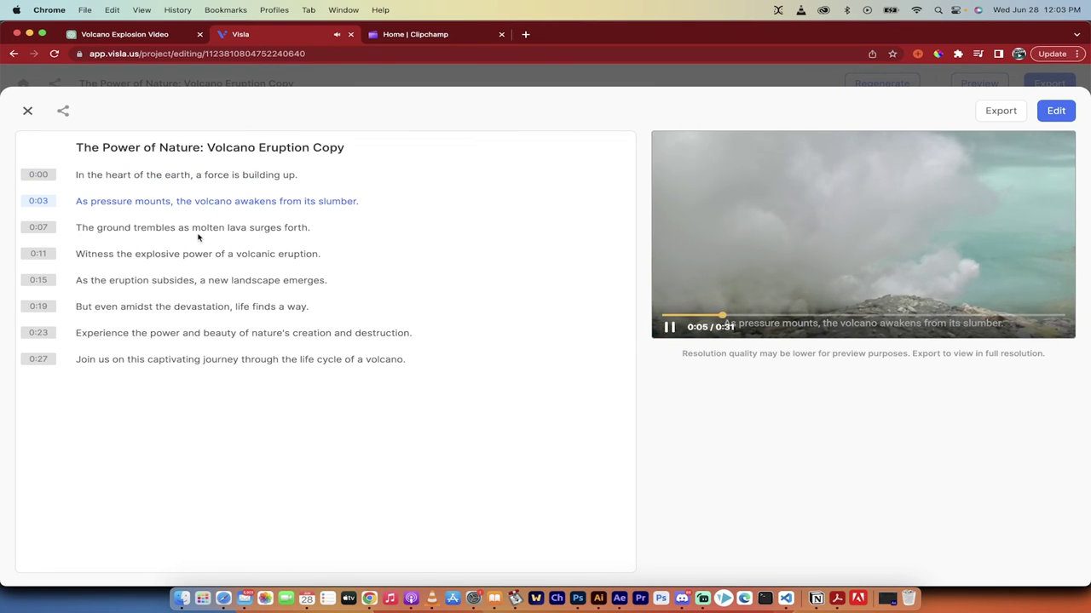
pyautogui.click(199, 228)
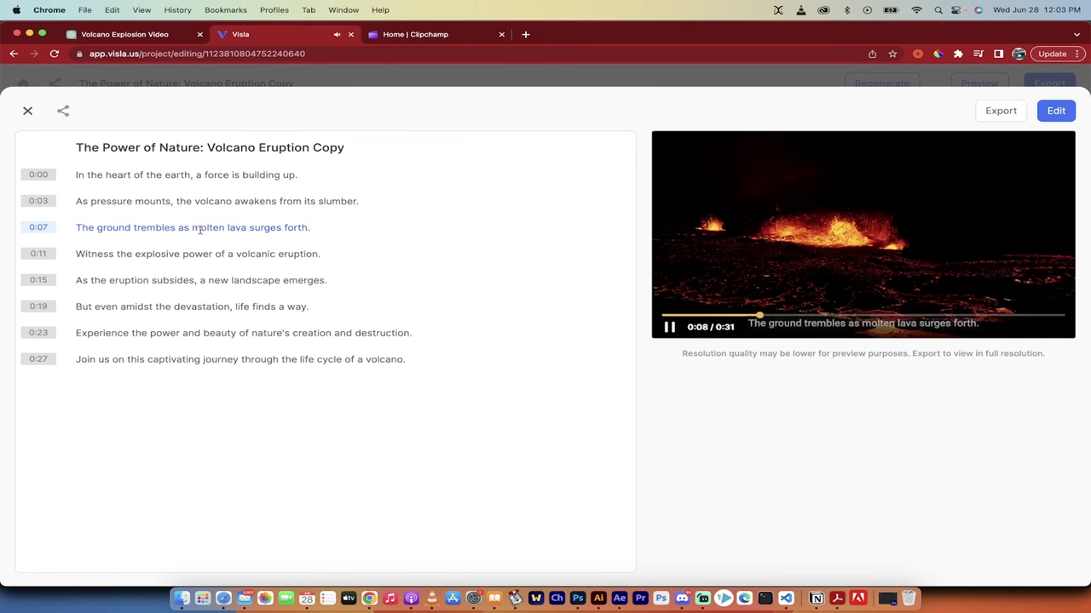
pyautogui.press('space')
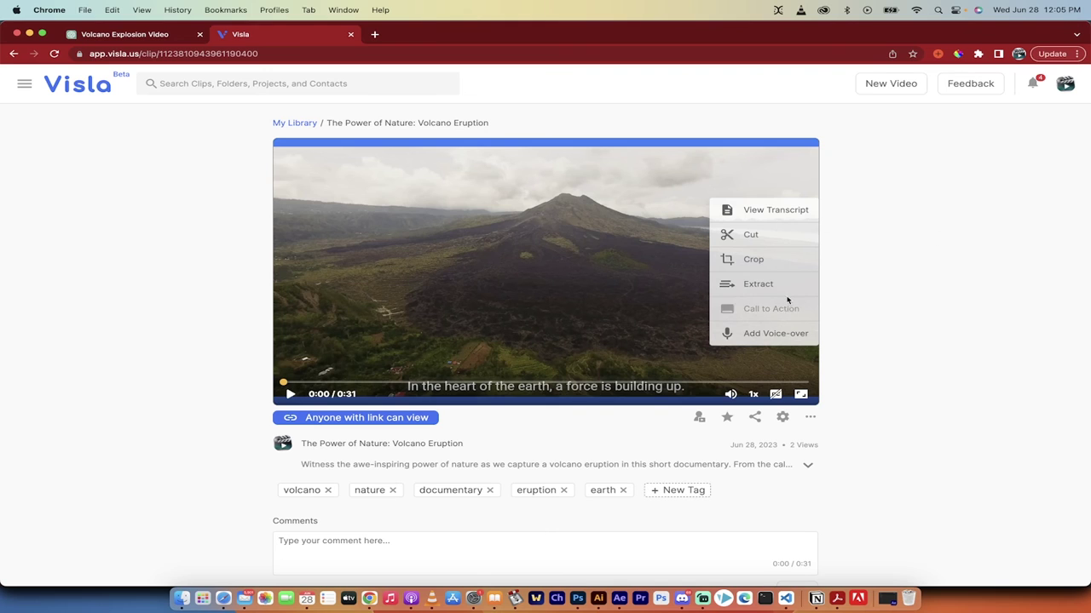
# Step: Play the finished volcano clip briefly, then download it as an MP4
pyautogui.click(290, 394)
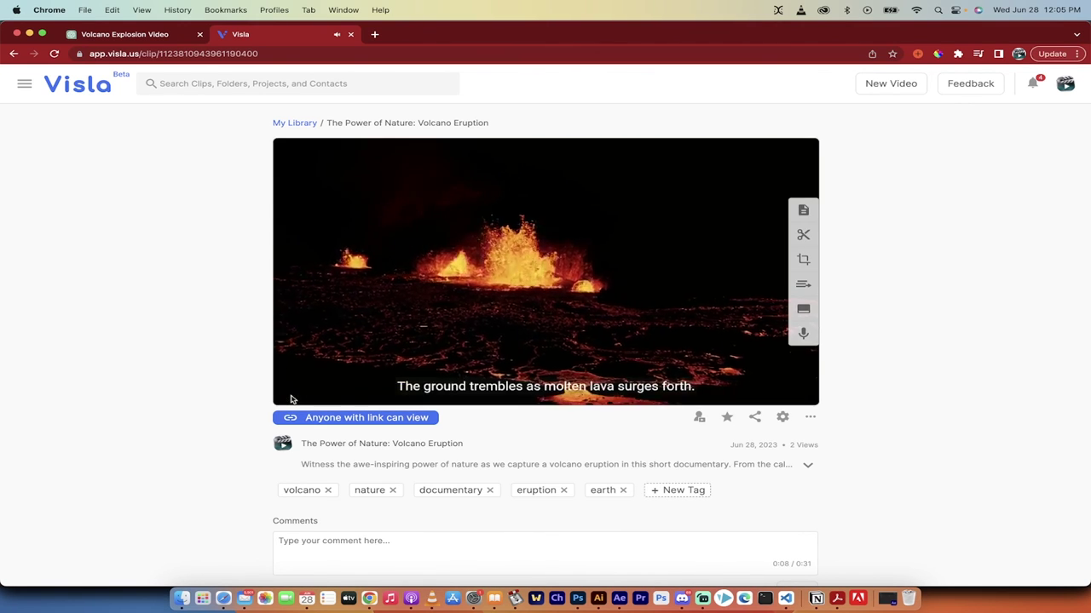
pyautogui.click(291, 393)
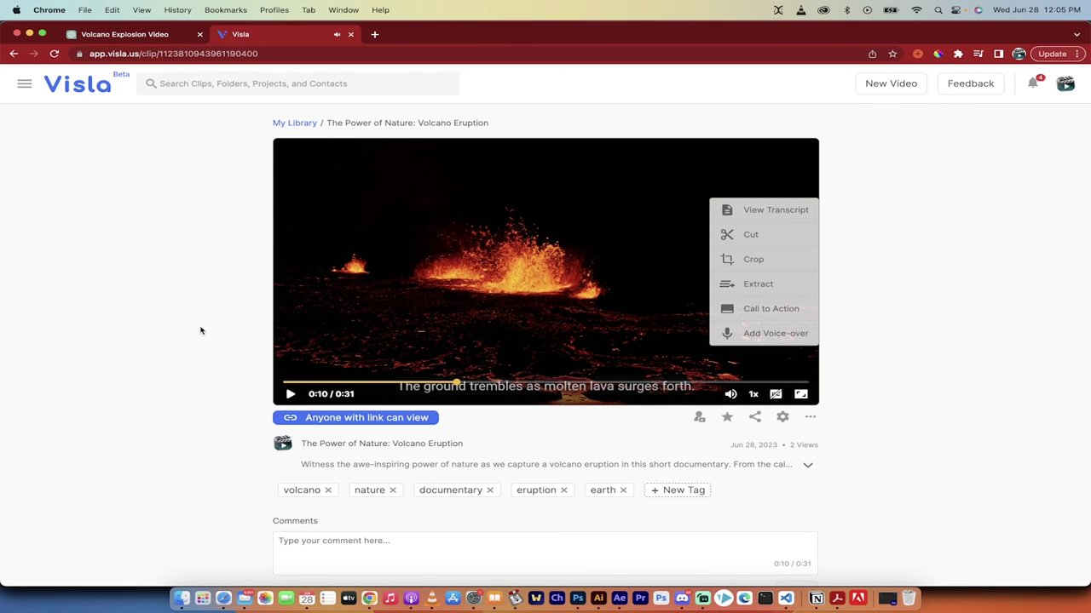
pyautogui.scroll(-1, 201, 331)
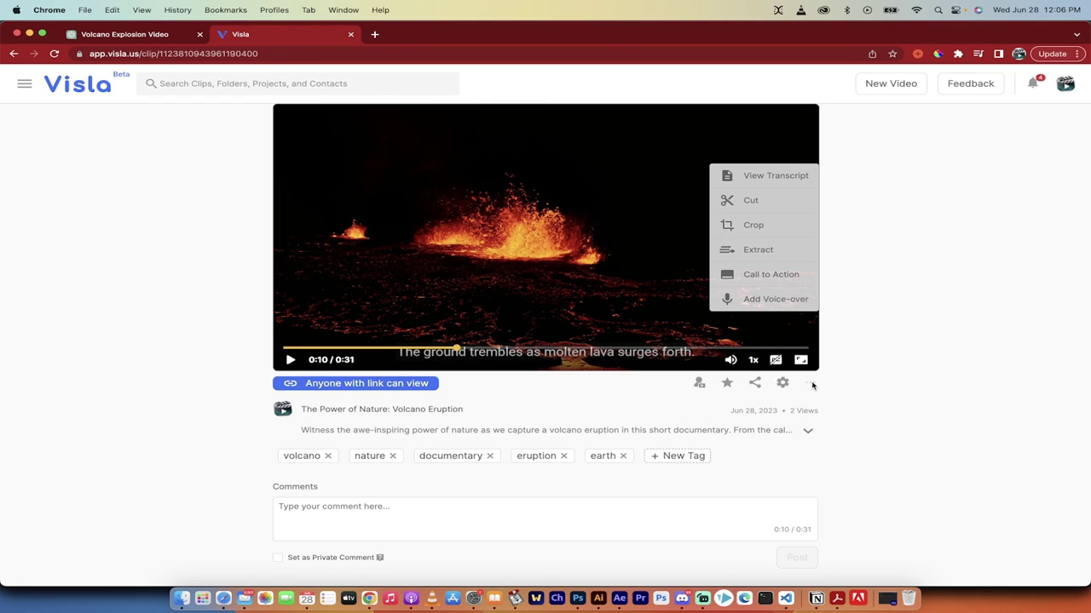
pyautogui.click(810, 385)
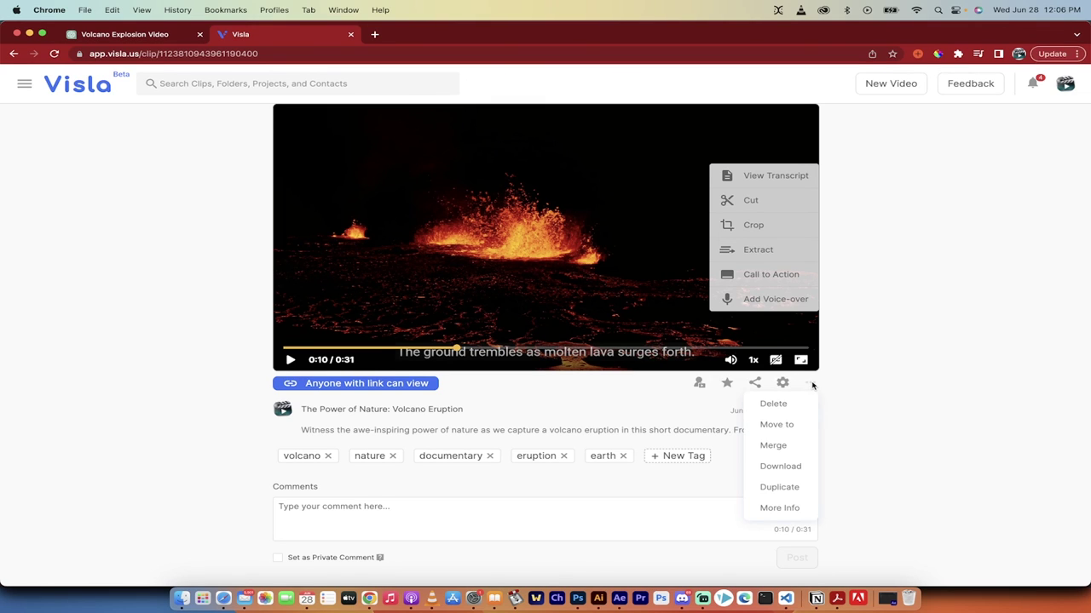
pyautogui.click(788, 469)
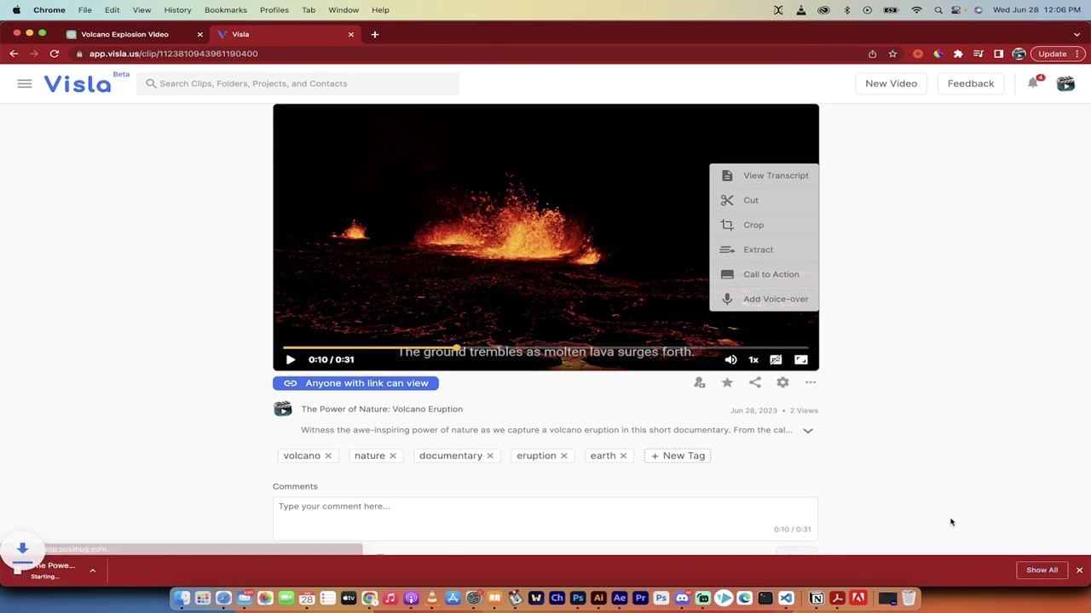
# Step: Play the downloaded MP4 in VLC, pause it, and return to the clip page in Chrome
pyautogui.click(77, 576)
pyautogui.press('space')
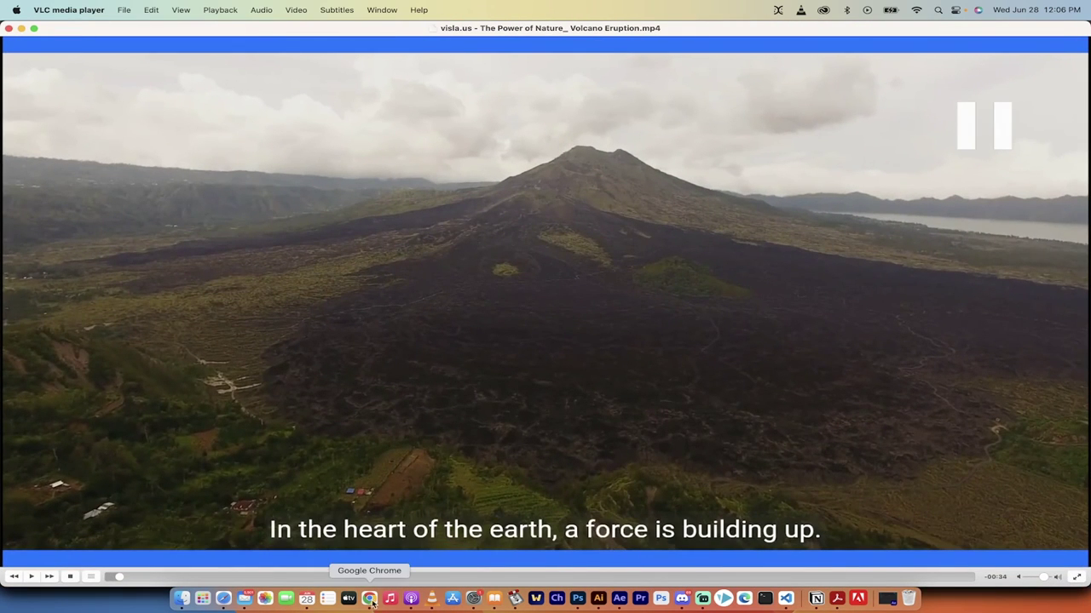
pyautogui.click(369, 598)
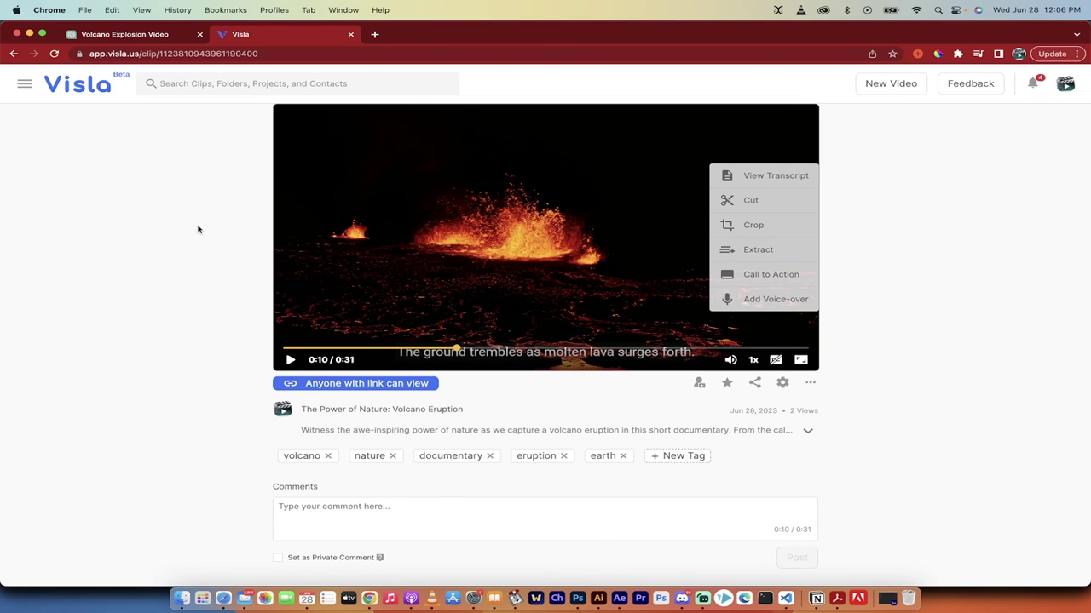